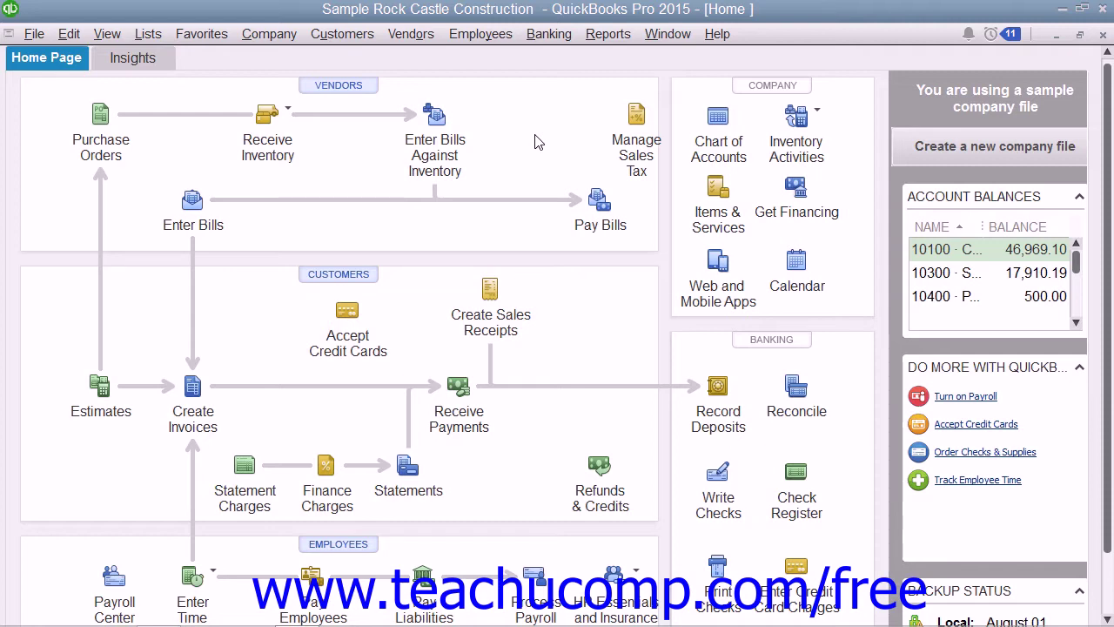
Open the Chart of Accounts from the Lists menu to show each account's type and balance
left_click(162, 36)
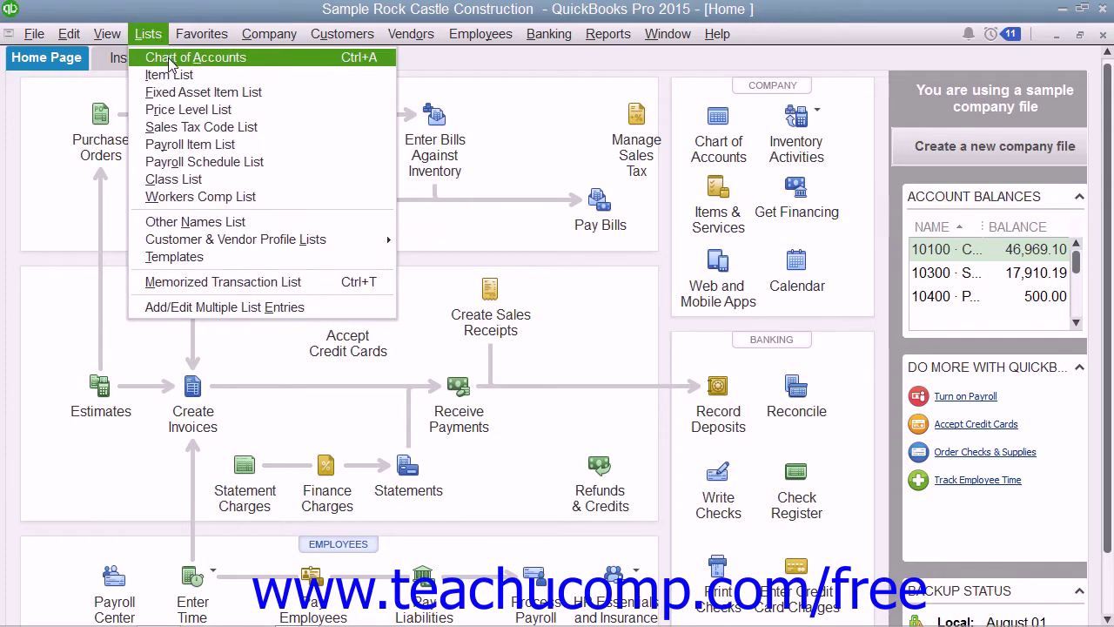
left_click(172, 61)
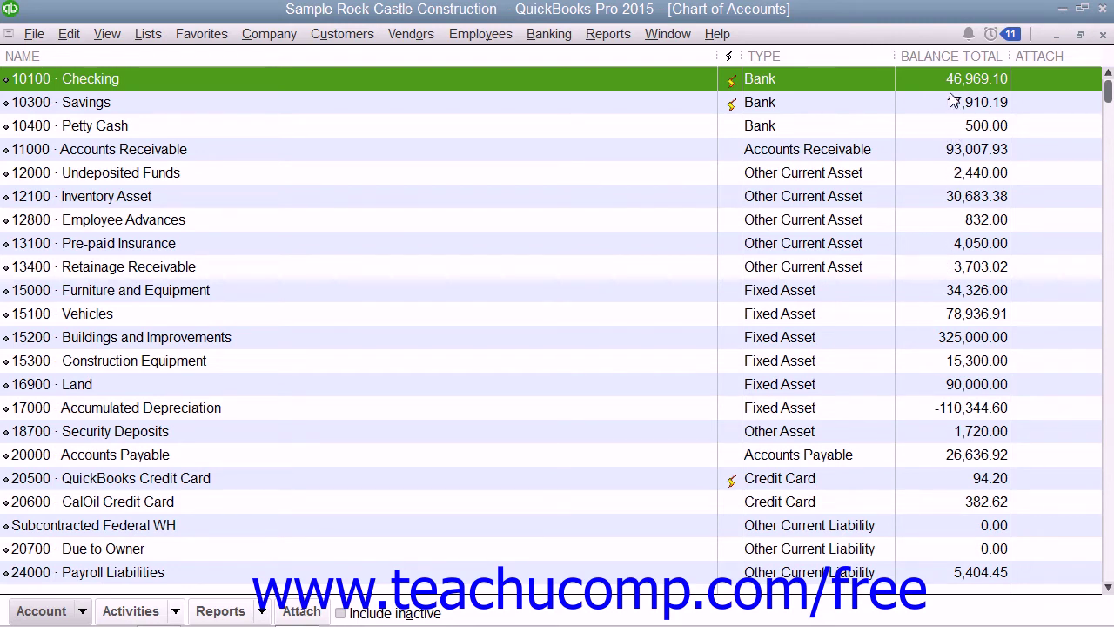
left_click(1055, 84)
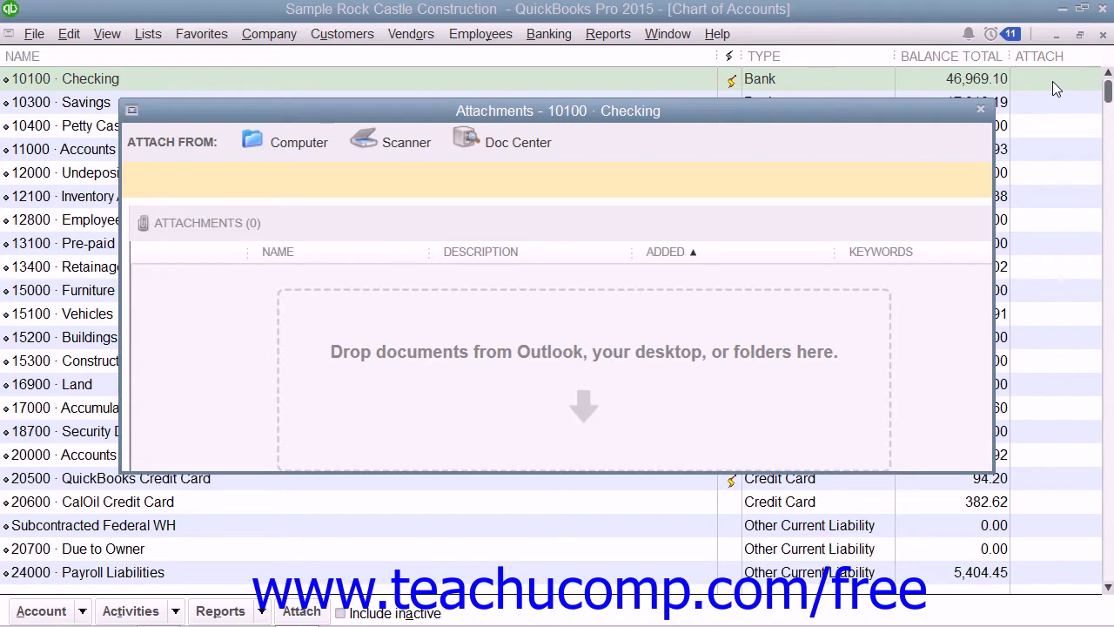
left_click(982, 110)
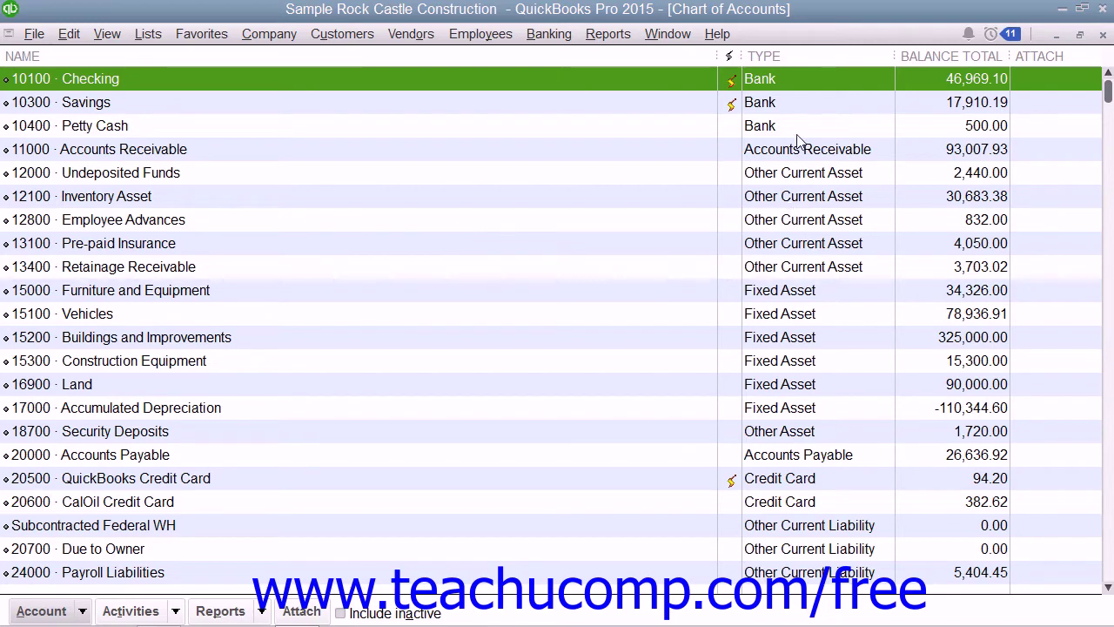
scroll(801, 219, "down", 2)
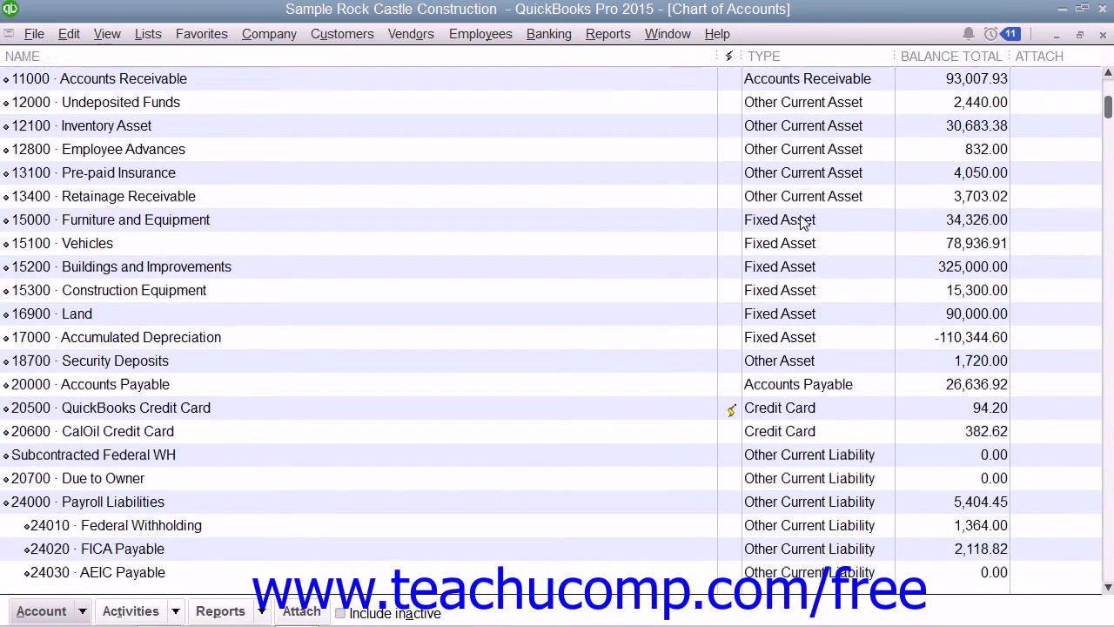
scroll(802, 221, "down", 2)
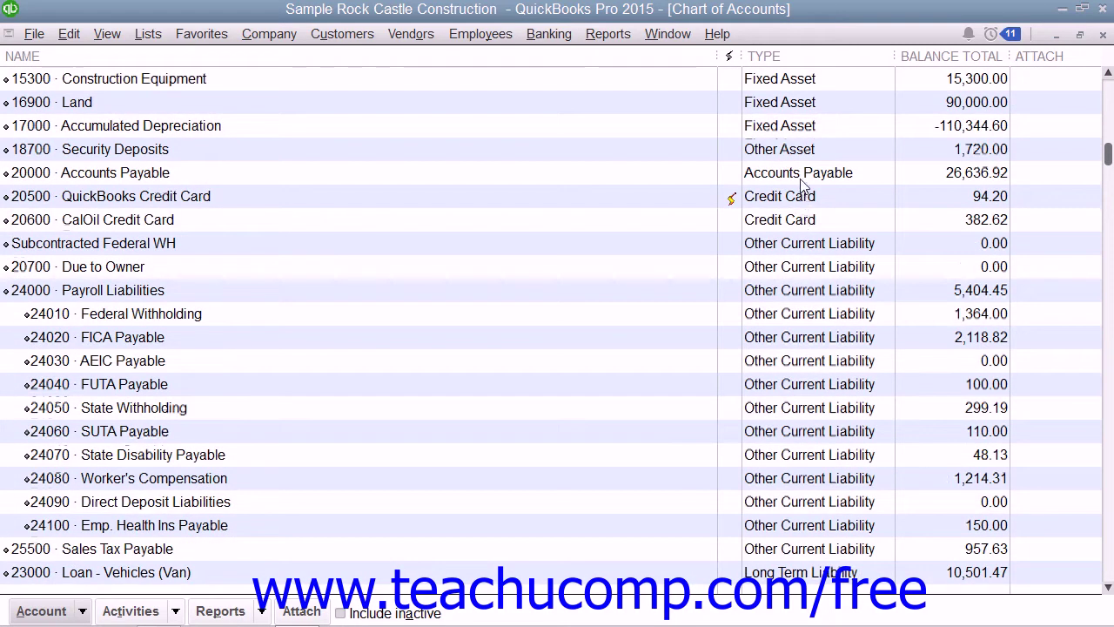
left_click(805, 174)
scroll(804, 220, "down", 4)
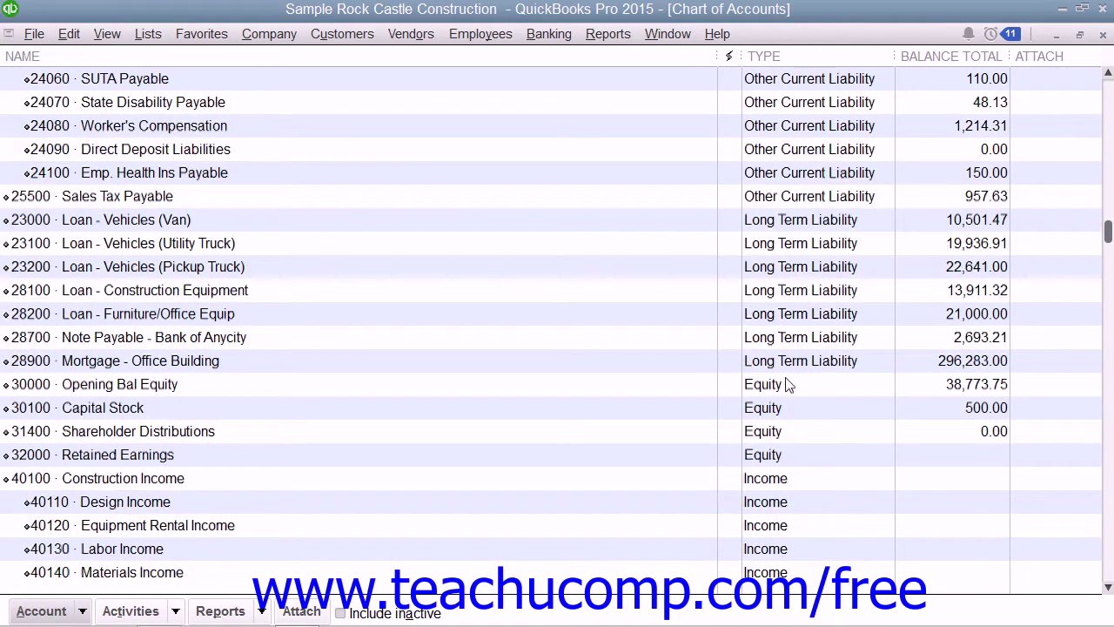
left_click(788, 385)
scroll(785, 384, "down", 3)
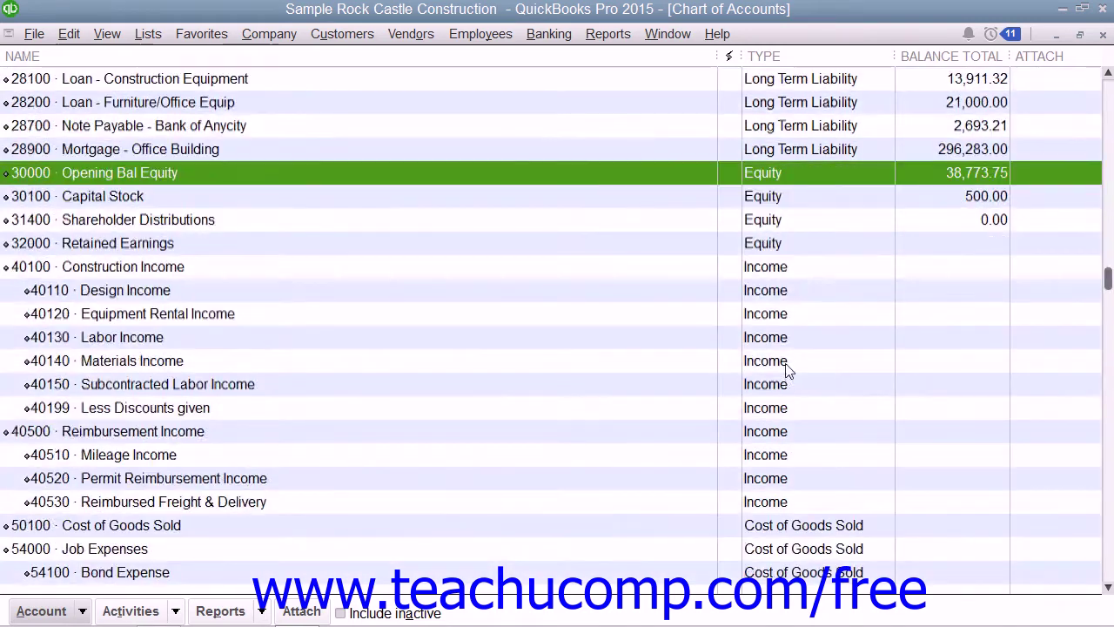
left_click(778, 251)
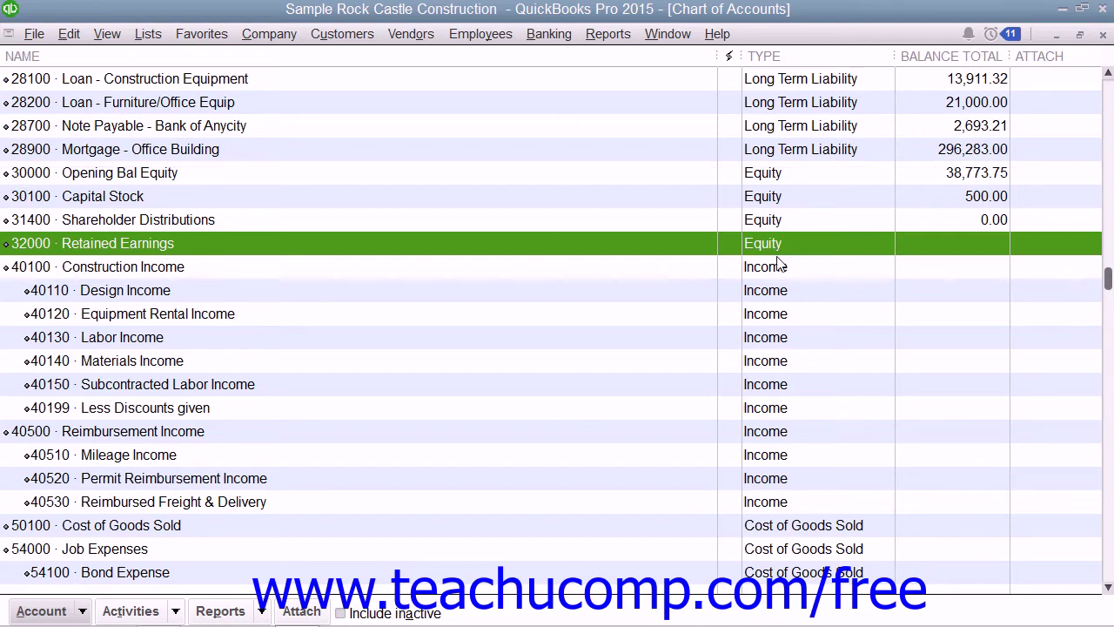
left_click(779, 270)
scroll(781, 288, "down", 2)
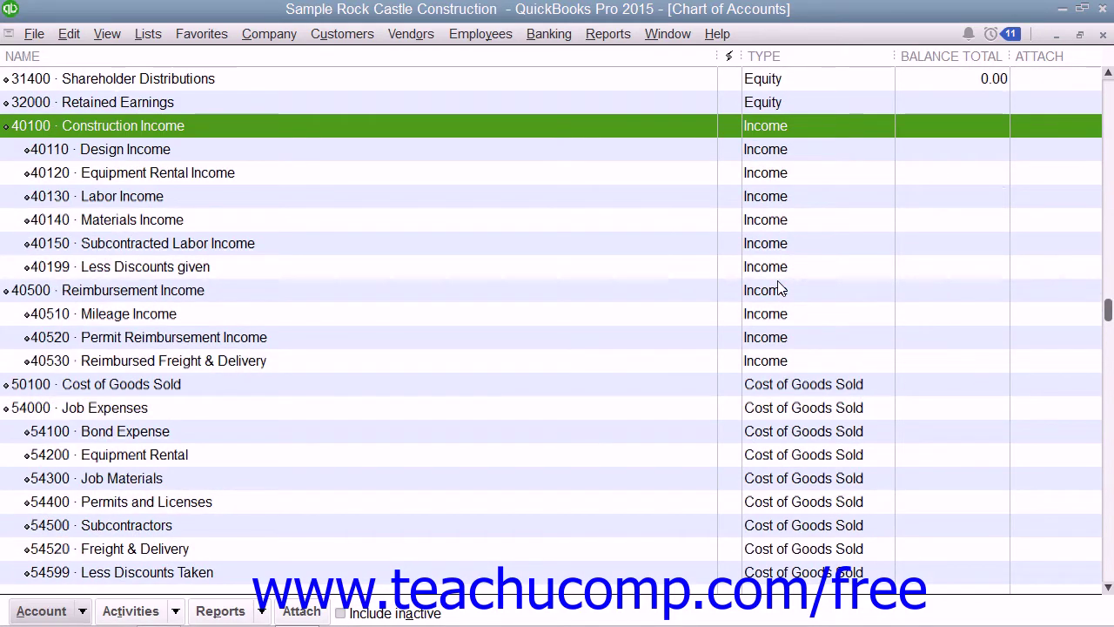
left_click(793, 387)
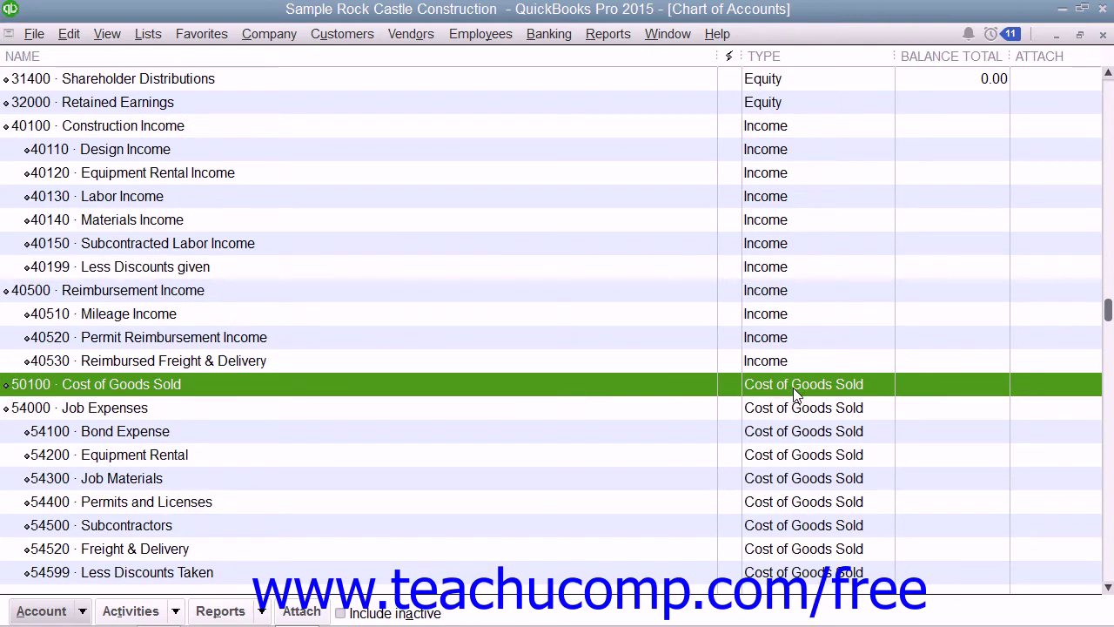
scroll(793, 387, "down", 6)
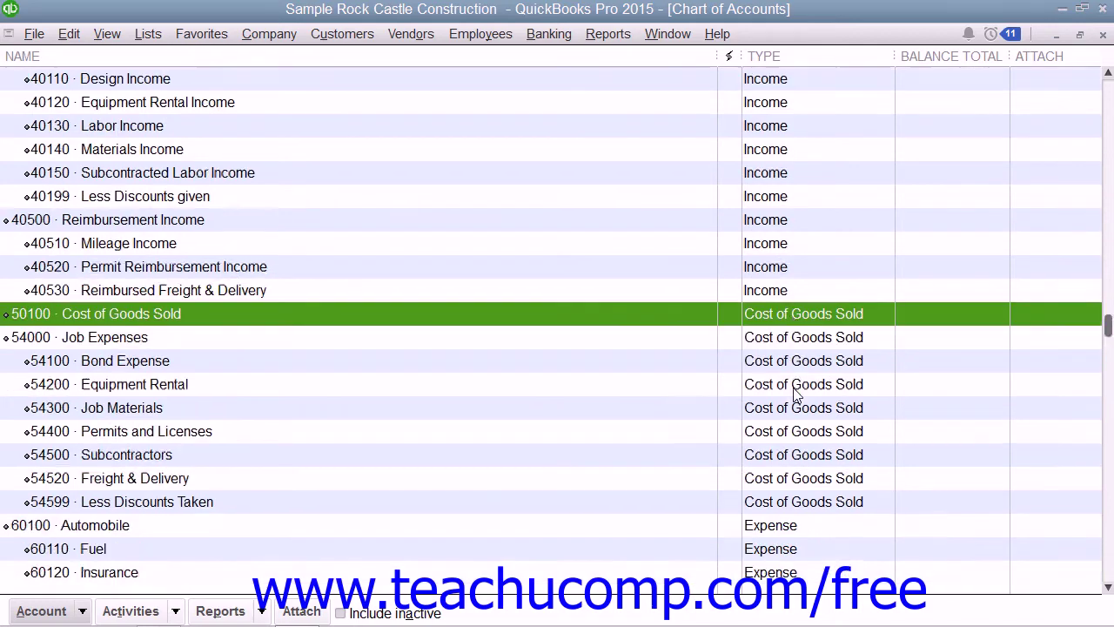
scroll(793, 394, "down", 11)
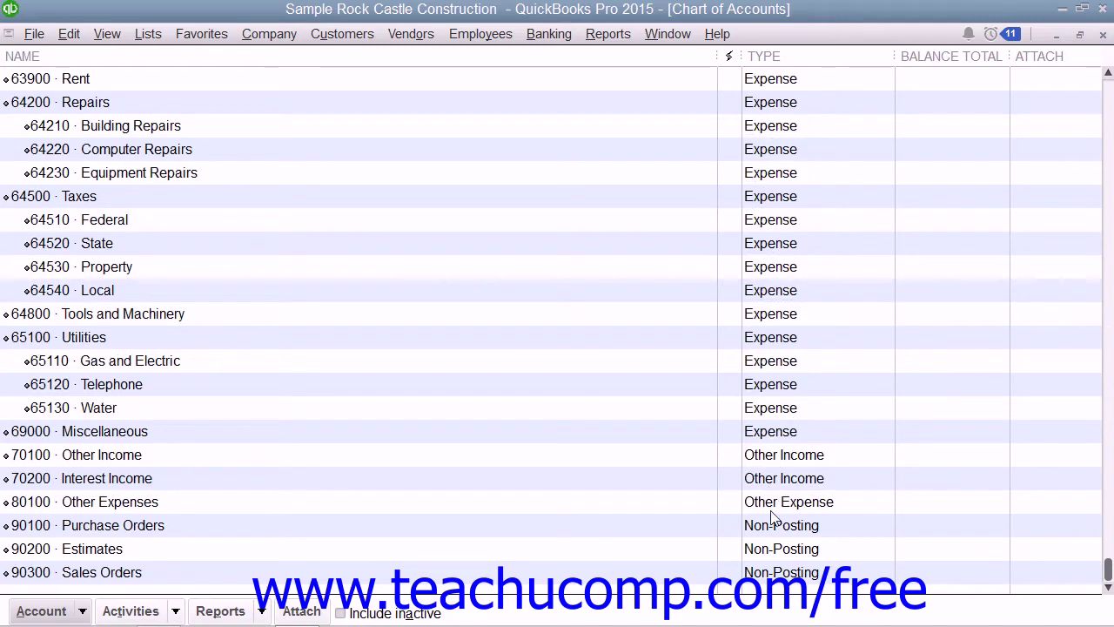
left_click(794, 531)
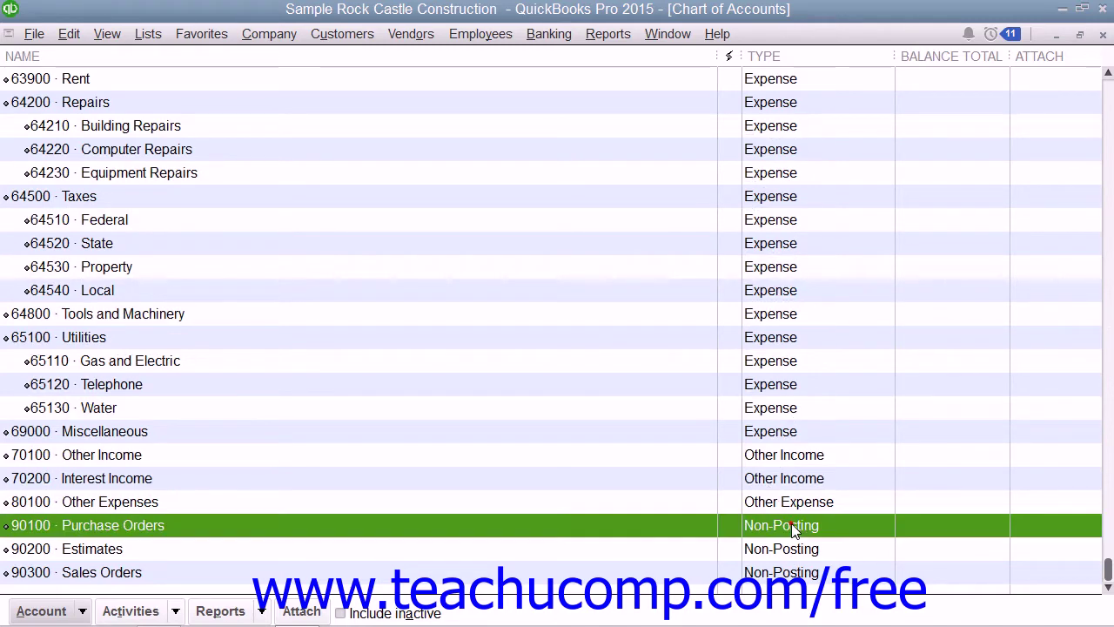
left_click(793, 554)
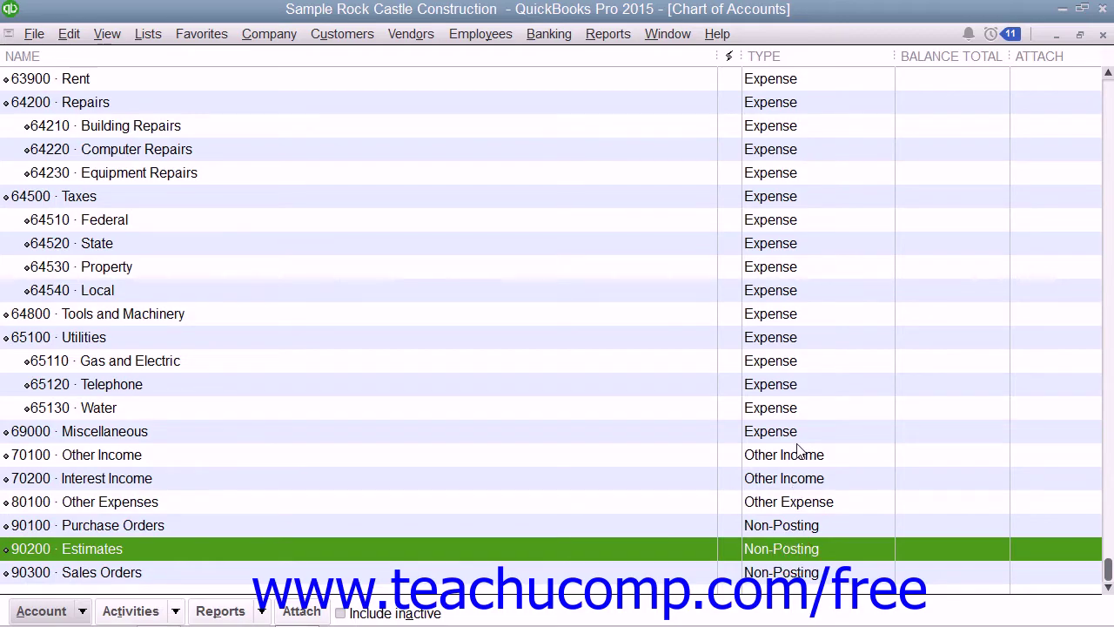
scroll(799, 452, "up", 10)
scroll(799, 452, "up", 20)
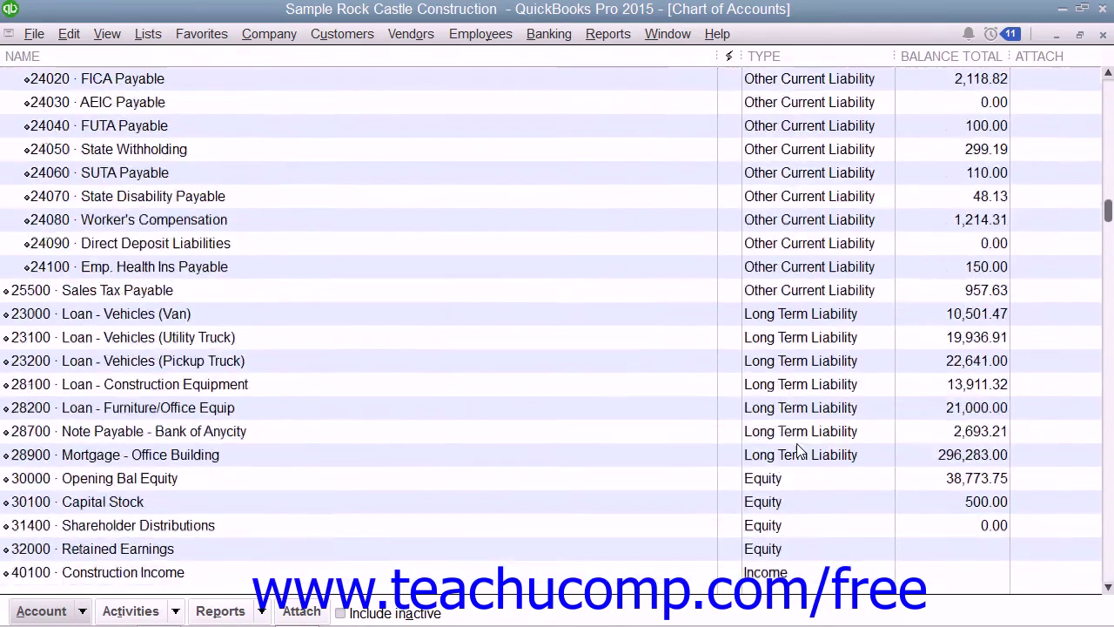
scroll(799, 450, "up", 4)
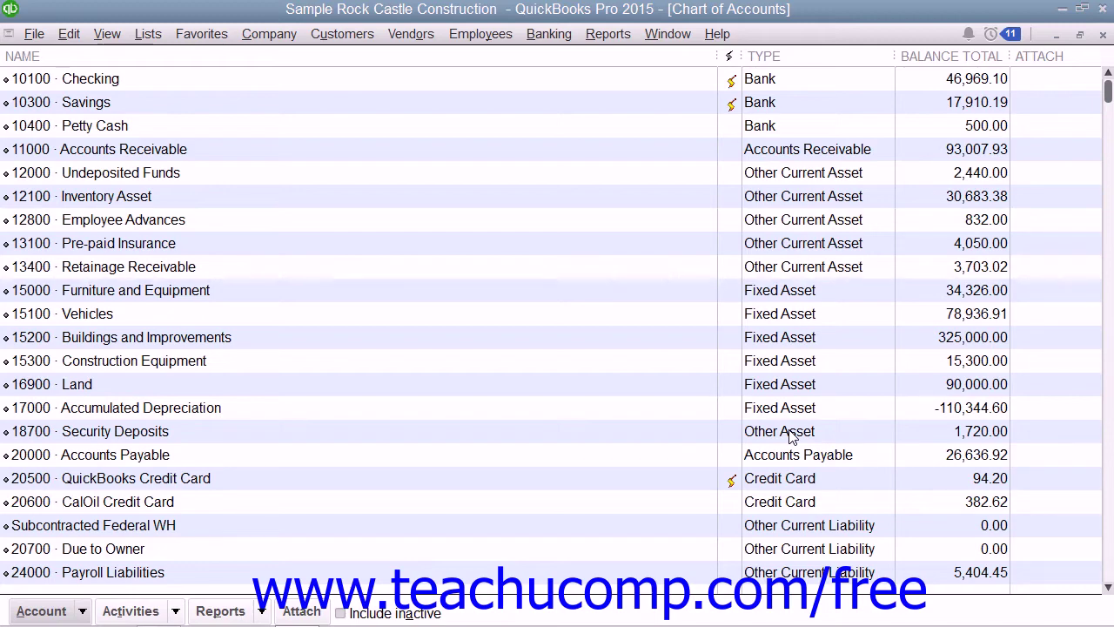
scroll(791, 435, "down", 5)
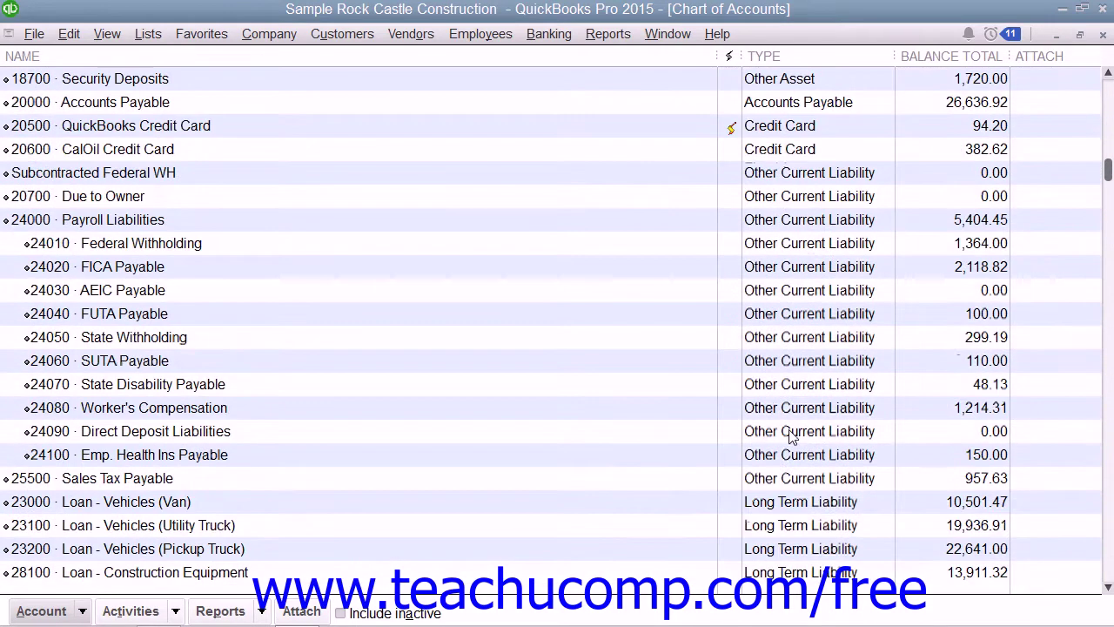
scroll(791, 436, "down", 8)
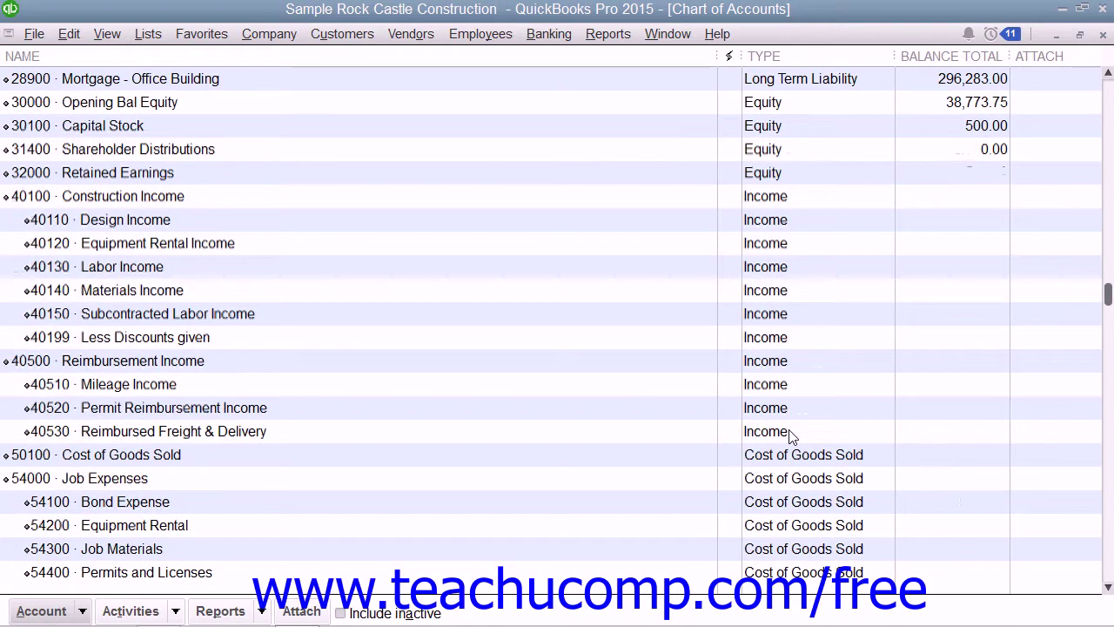
scroll(791, 436, "down", 4)
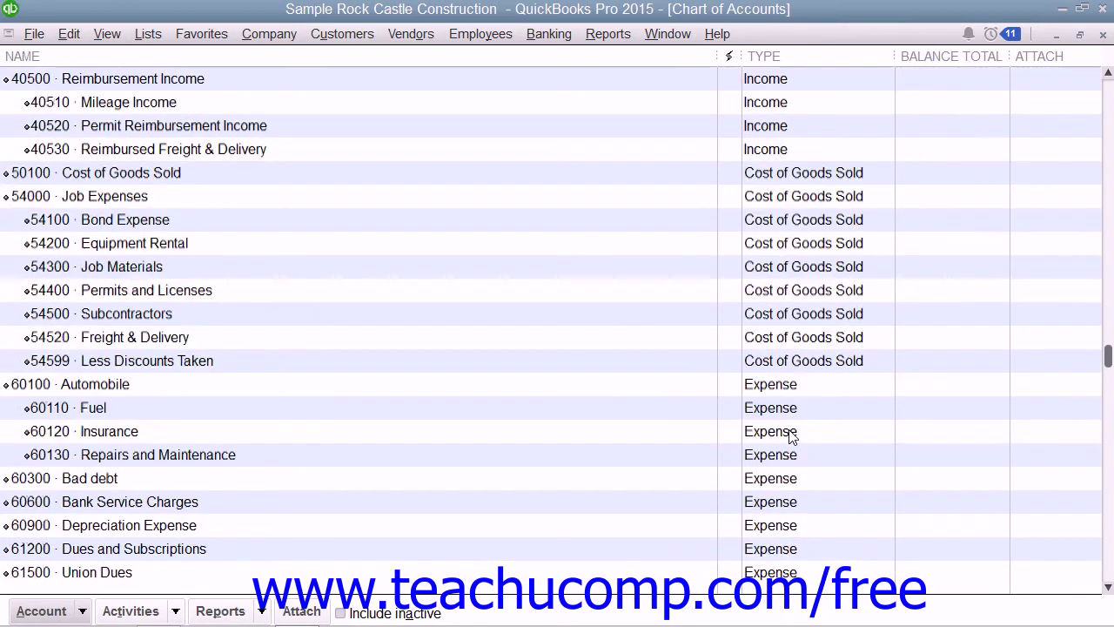
scroll(790, 435, "up", 6)
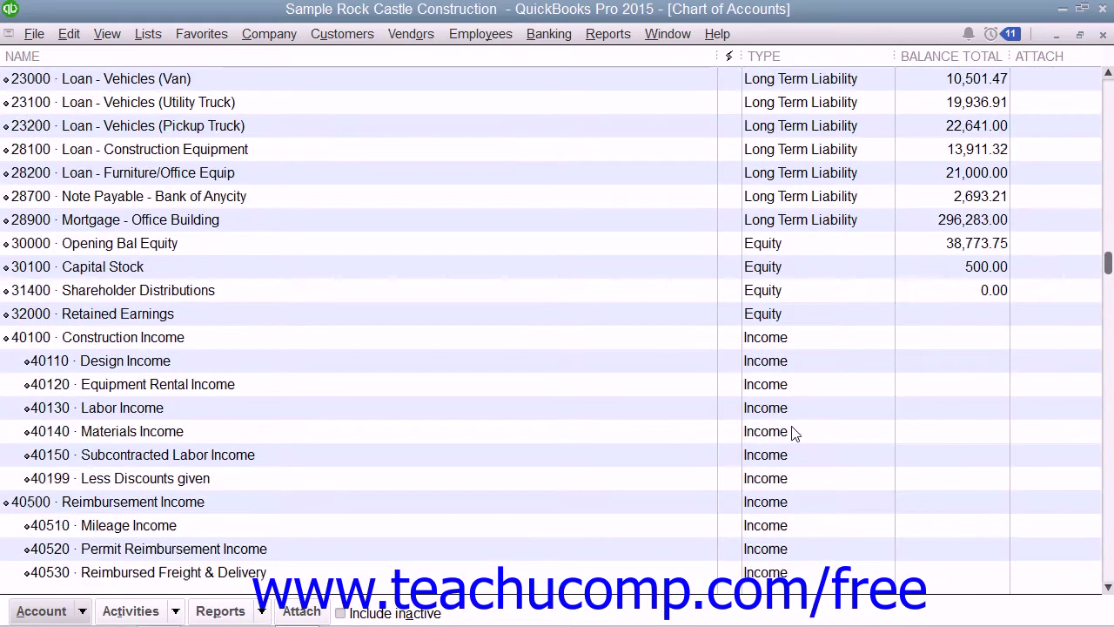
scroll(793, 433, "up", 11)
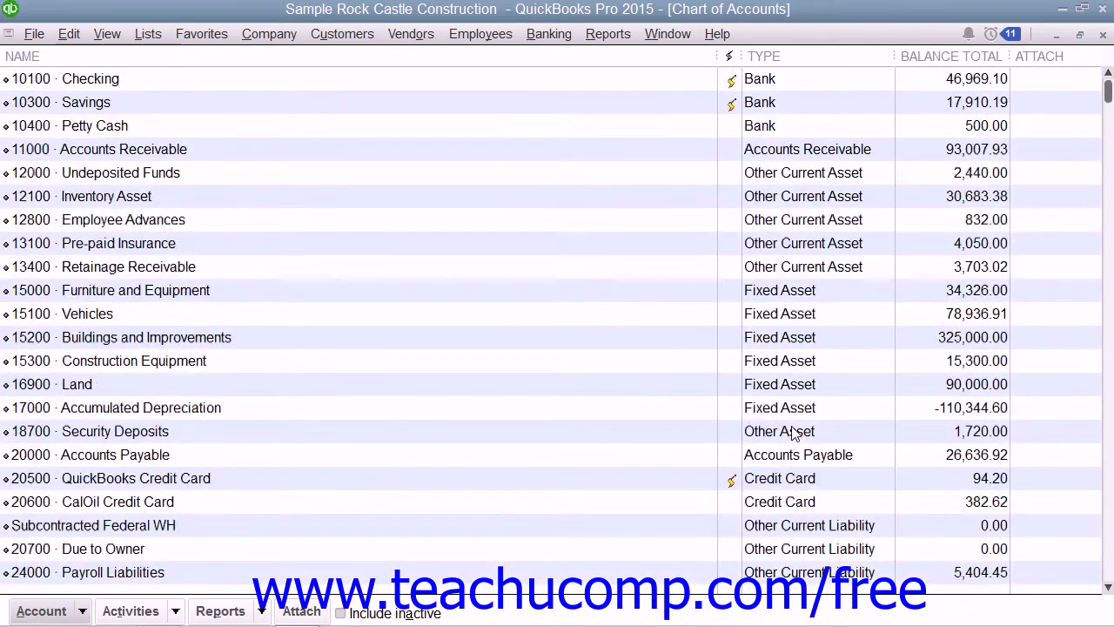
left_click(543, 85)
left_click(543, 84)
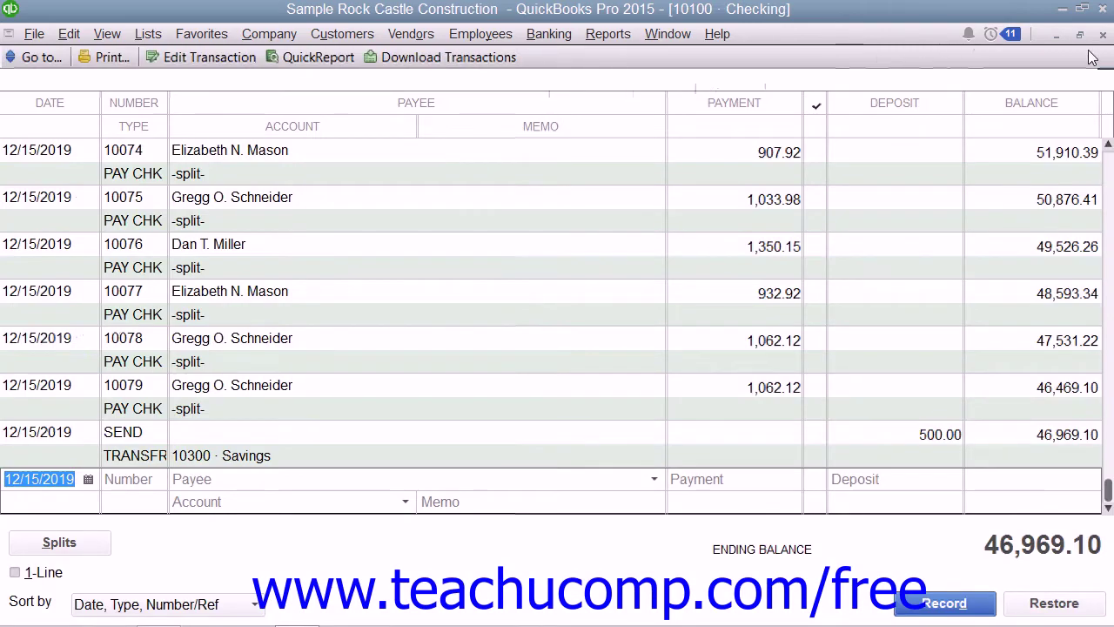
left_click(1103, 34)
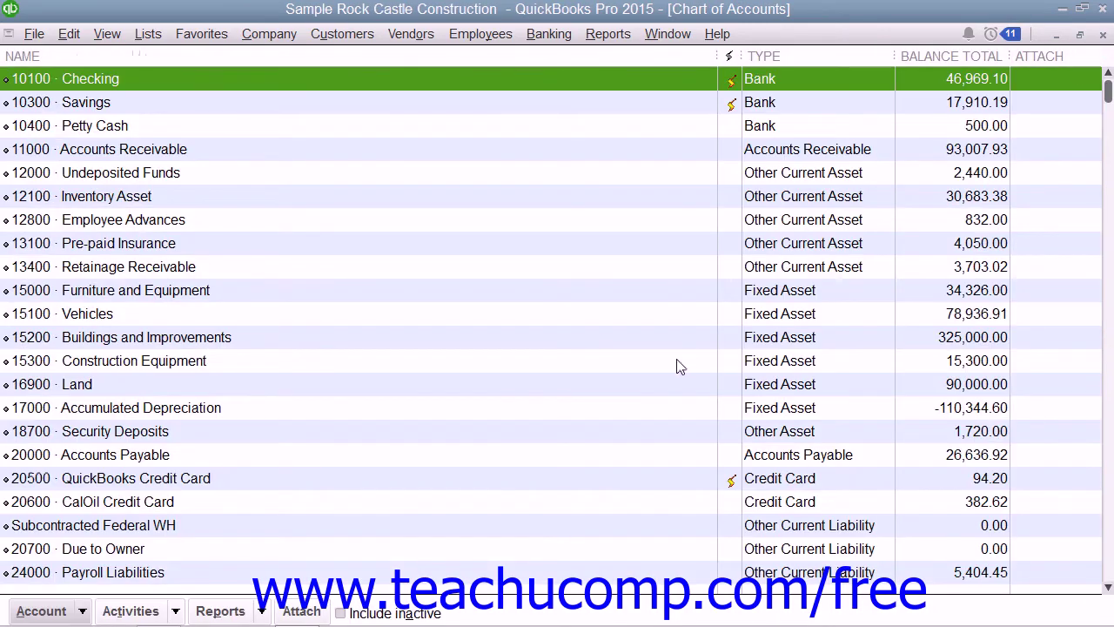
scroll(667, 369, "down", 8)
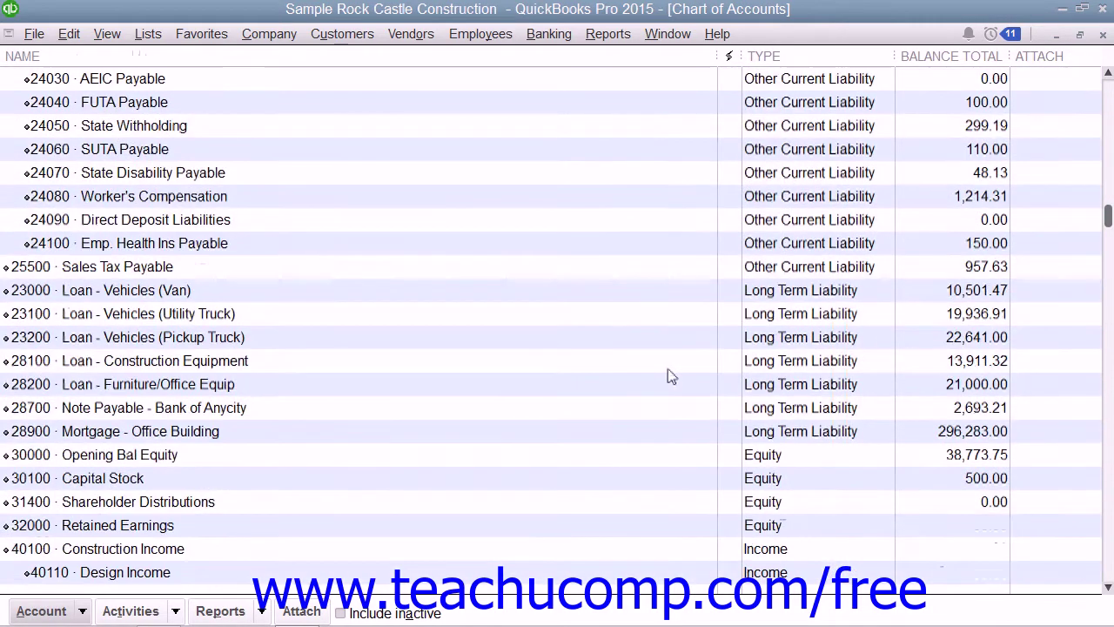
scroll(667, 376, "down", 3)
double_click(607, 409)
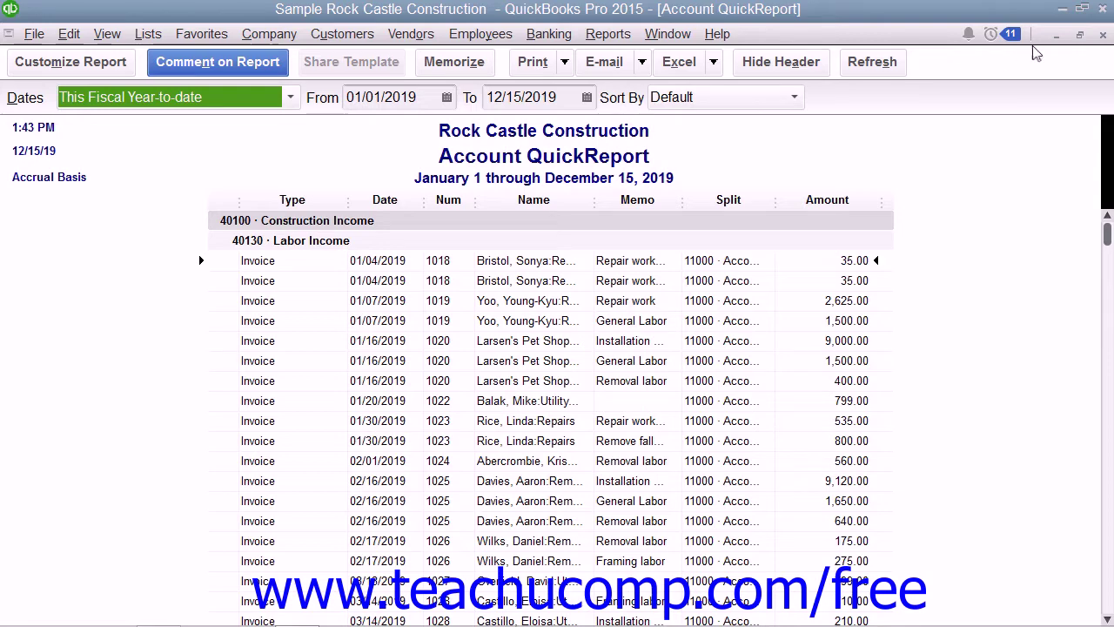
left_click(1103, 34)
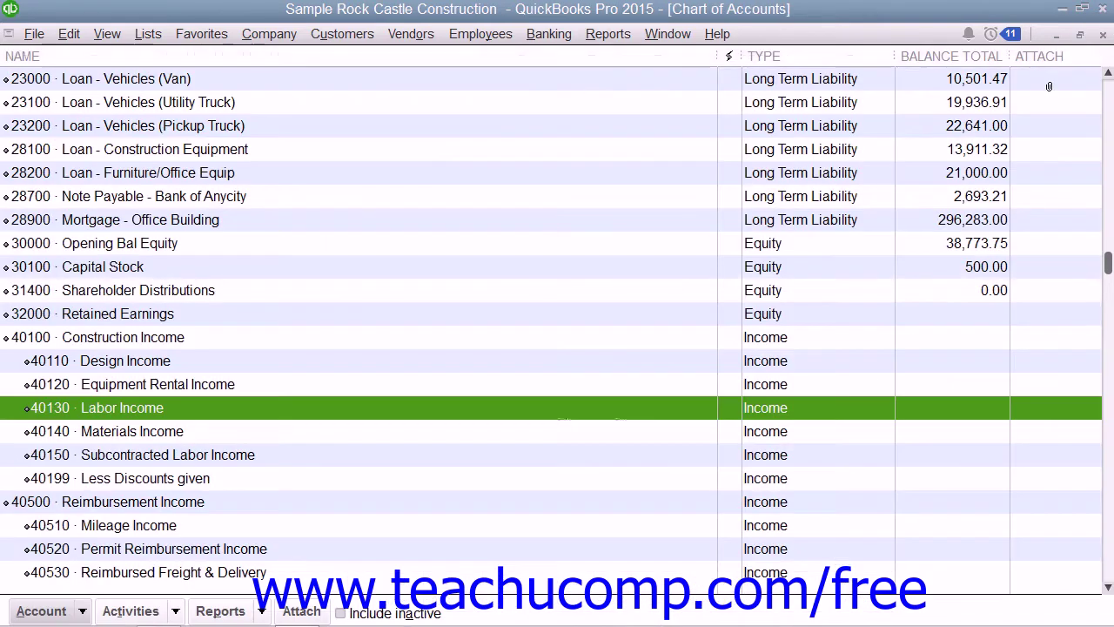
scroll(563, 329, "up", 5)
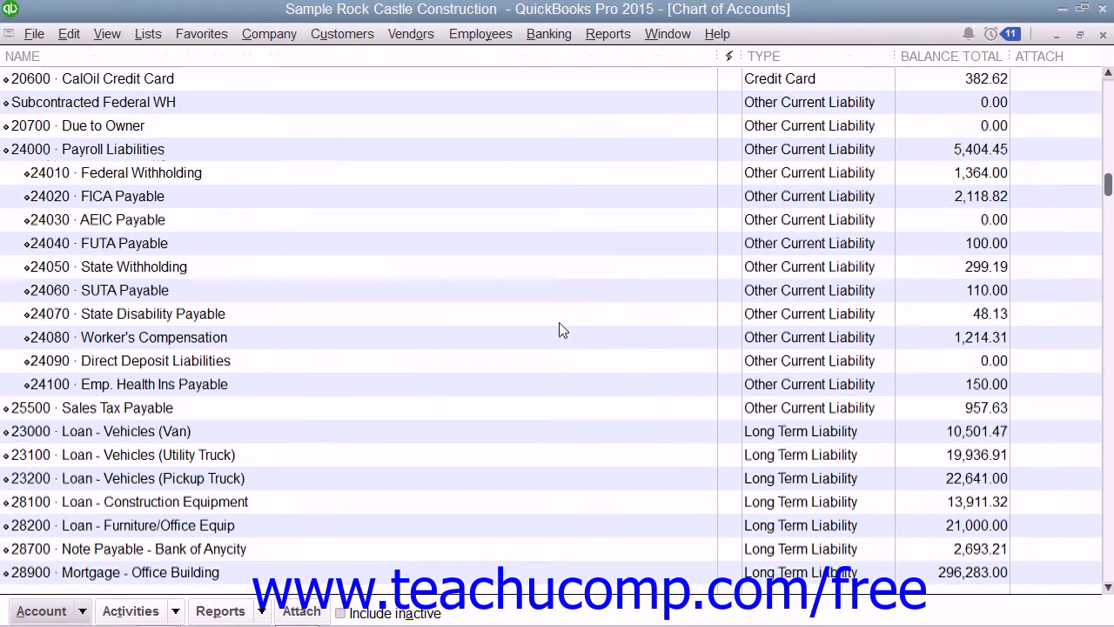
scroll(563, 329, "up", 4)
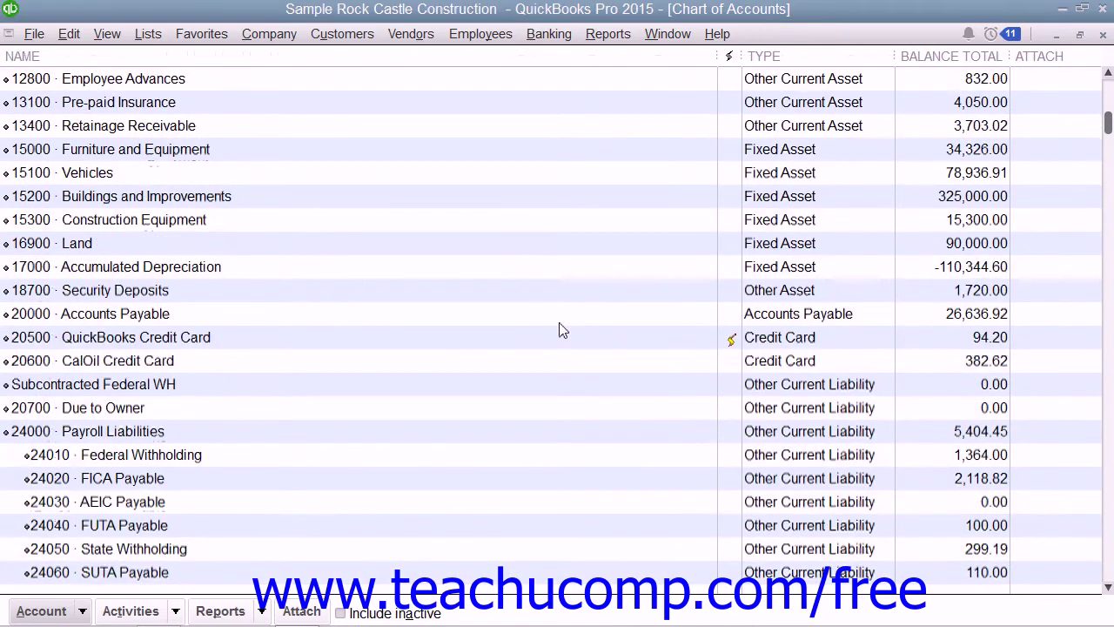
scroll(562, 329, "up", 2)
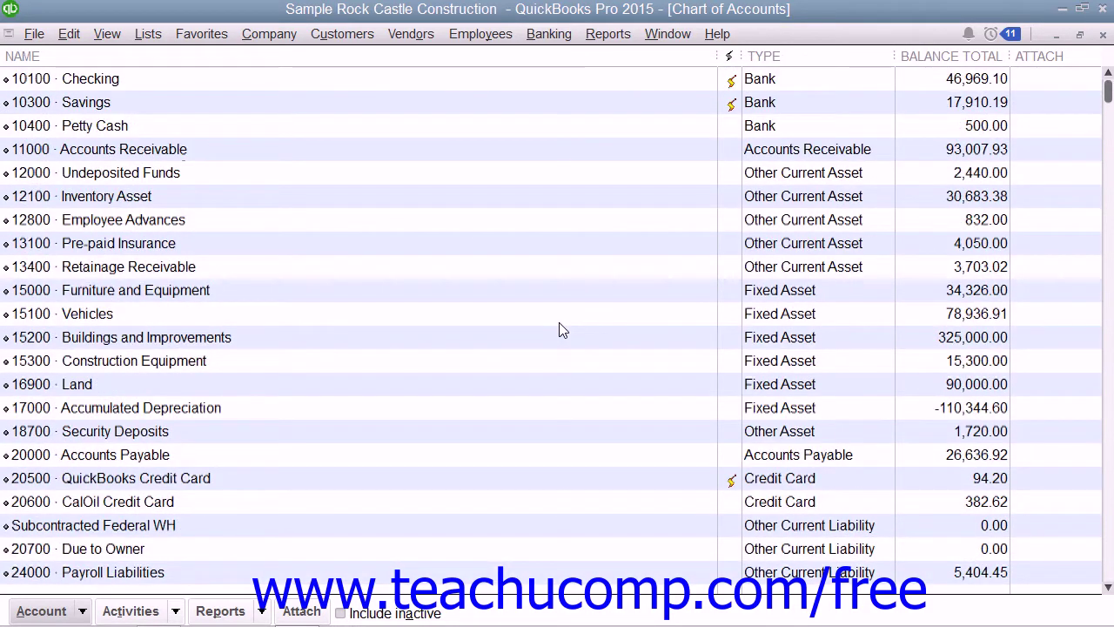